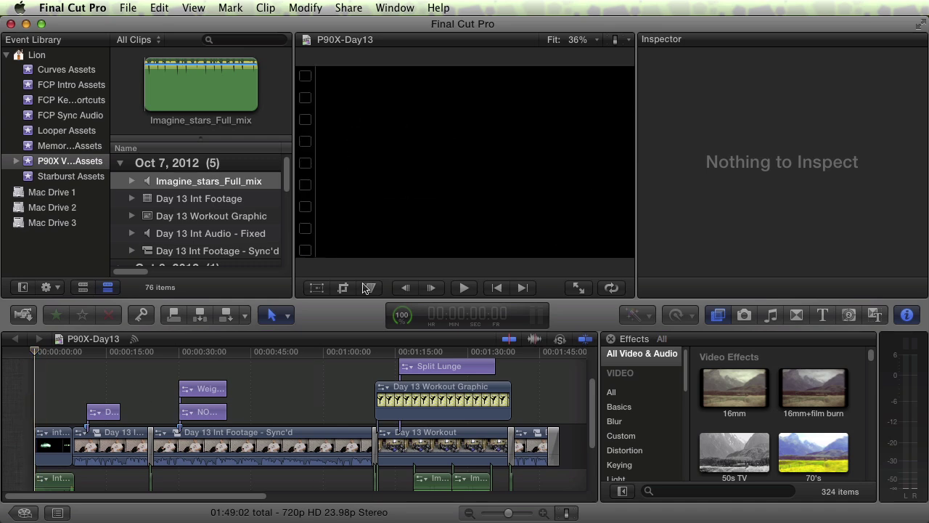
Export P90X-Day13 as a media file named P90X-Day13-ProRes.mov, saved to the Desktop
click(340, 11)
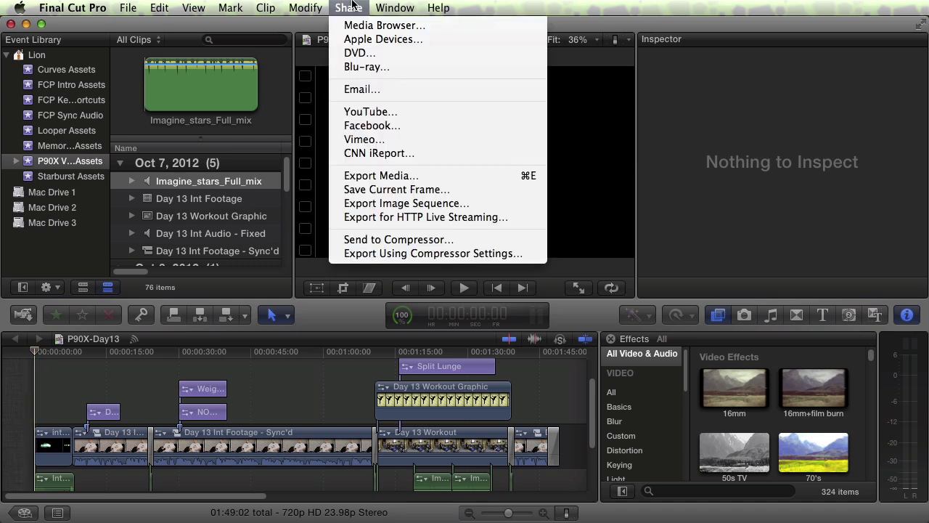
click(353, 178)
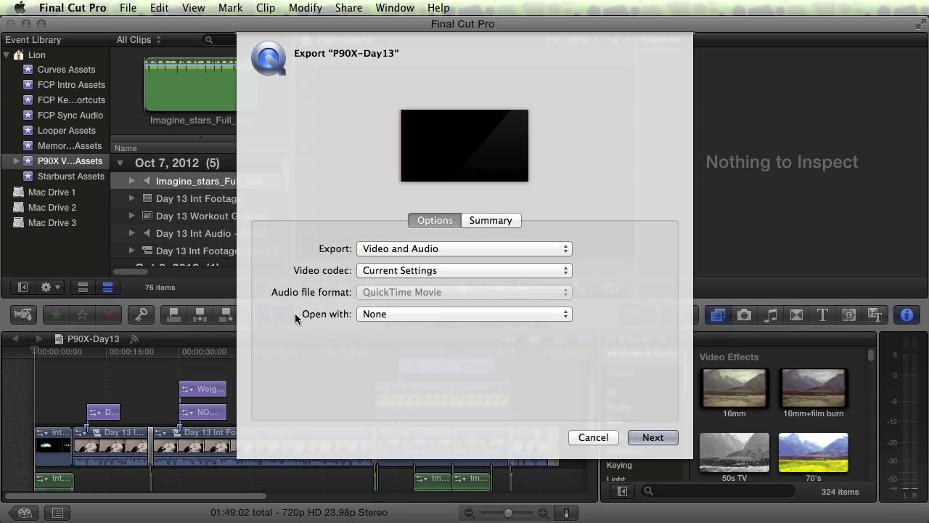
click(652, 438)
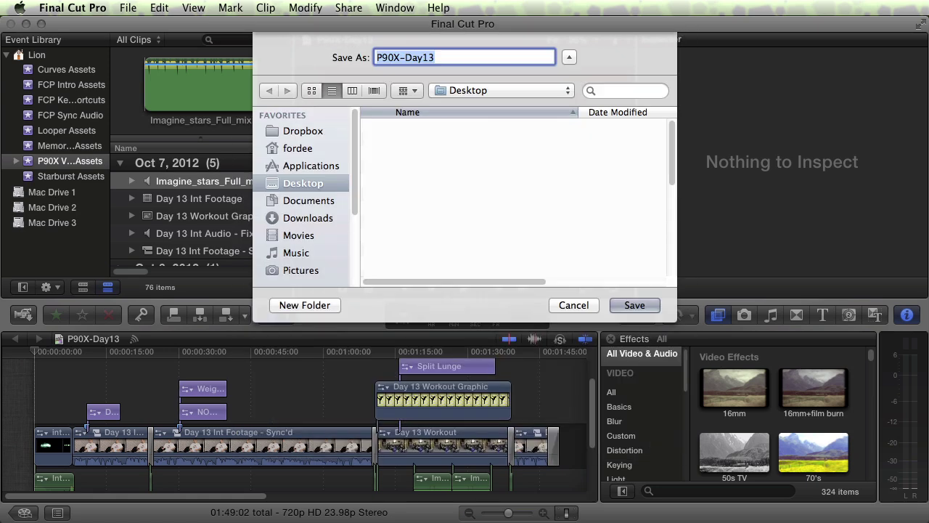
click(413, 62)
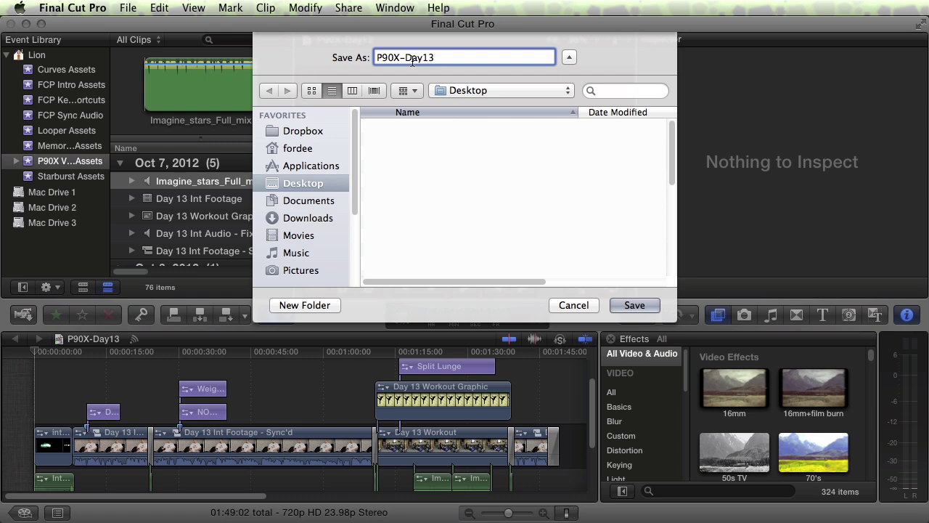
text(-)
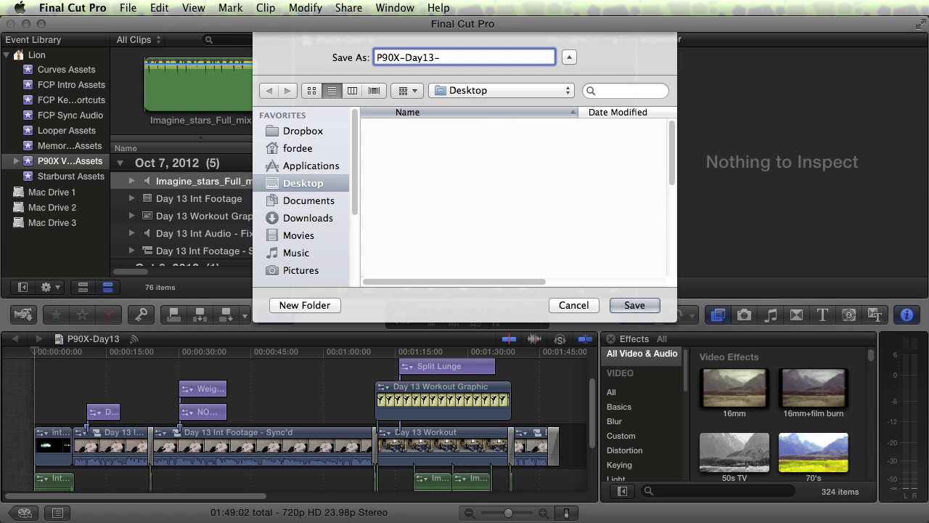
text(ProRes)
click(638, 304)
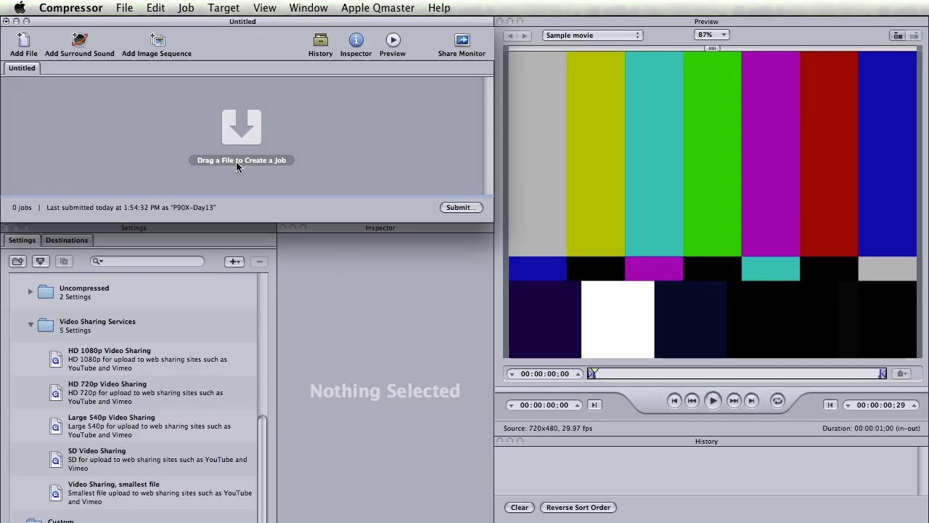
Load P90X-Day13-ProRes.mov from the Desktop into the Untitled batch as one job
click(125, 7)
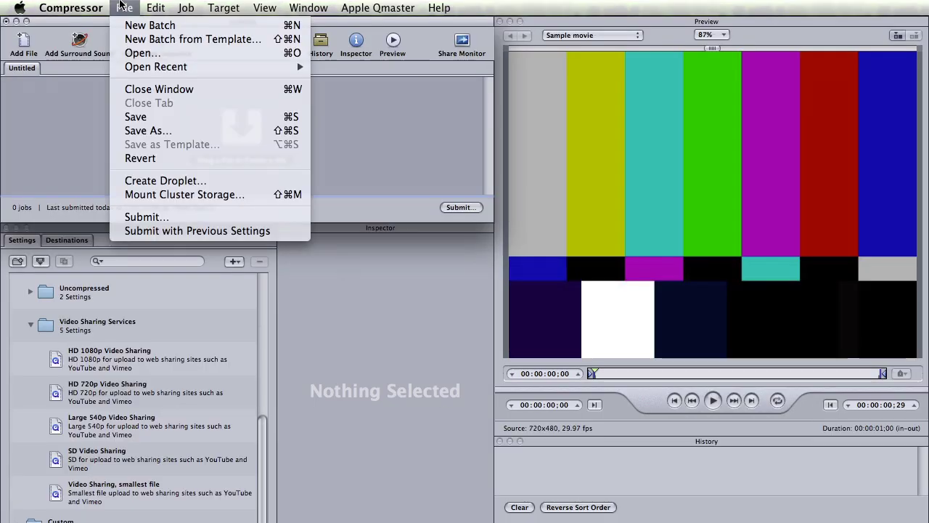
click(124, 8)
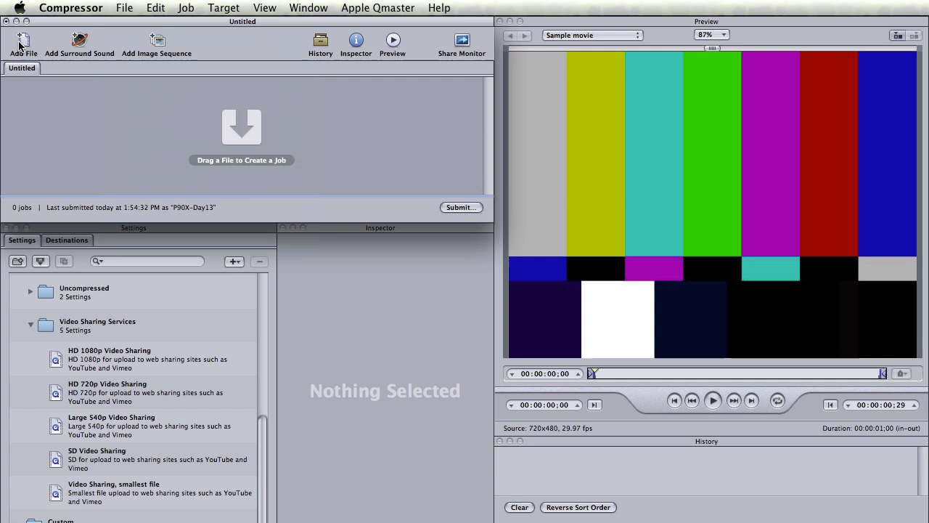
click(24, 44)
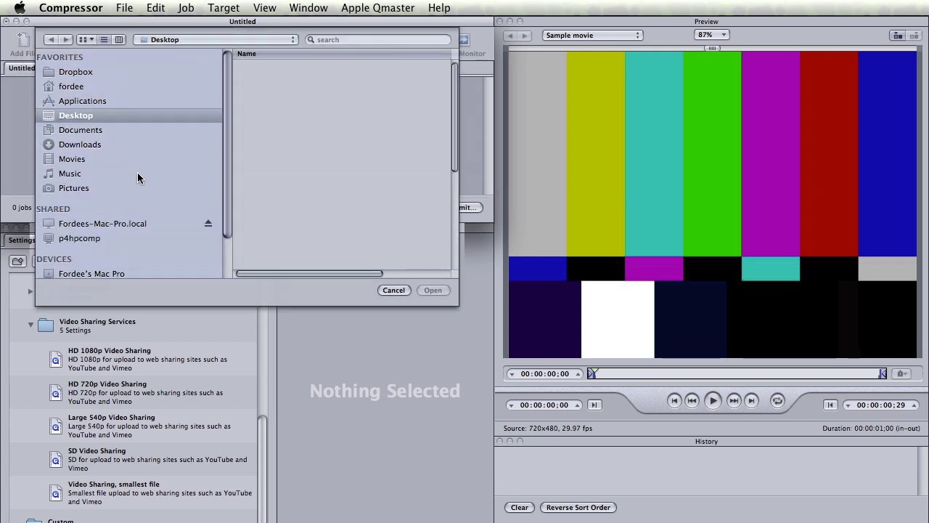
scroll(274, 225, down, 5)
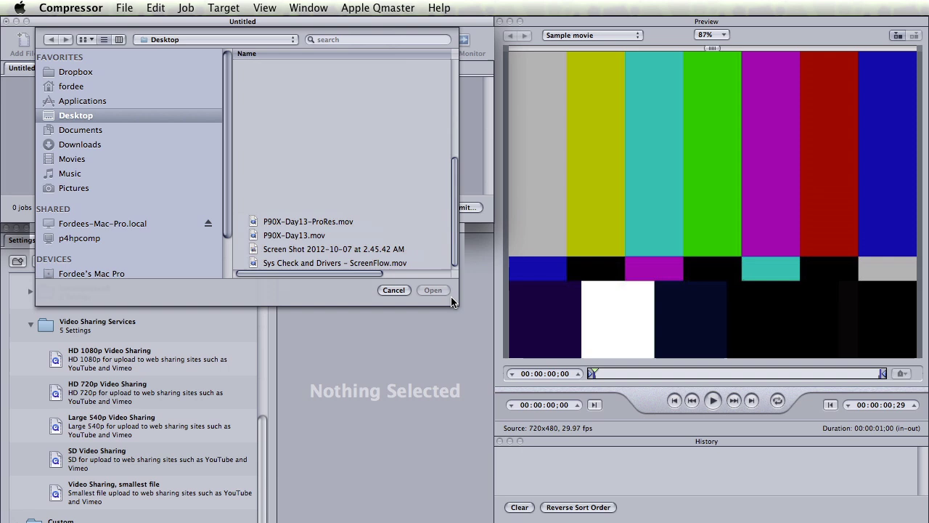
click(275, 221)
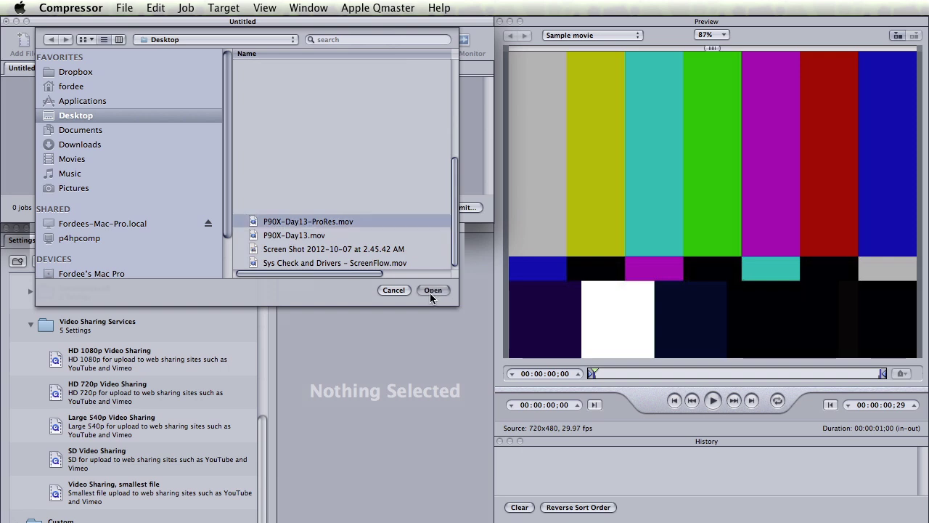
key(Return)
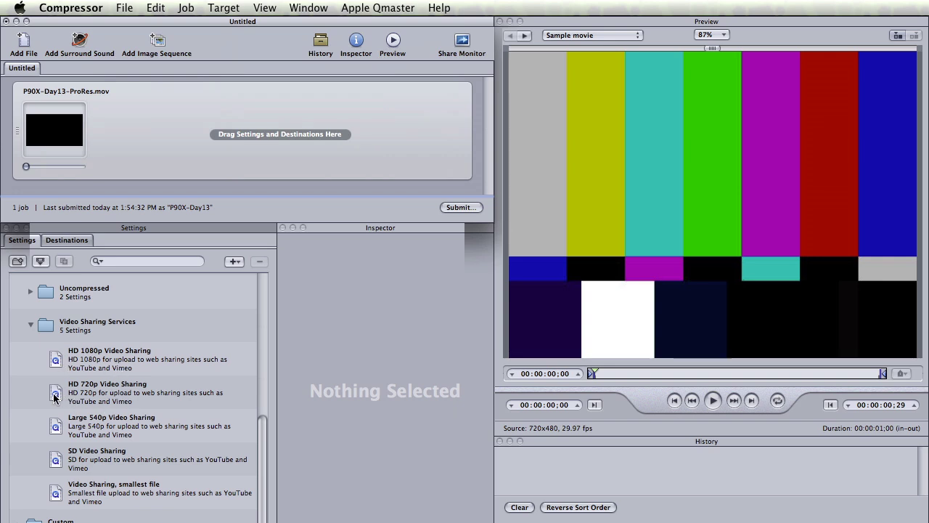
Apply the HD 720p Video Sharing setting to the job and set its destination to Desktop
drag(54, 396, 218, 130)
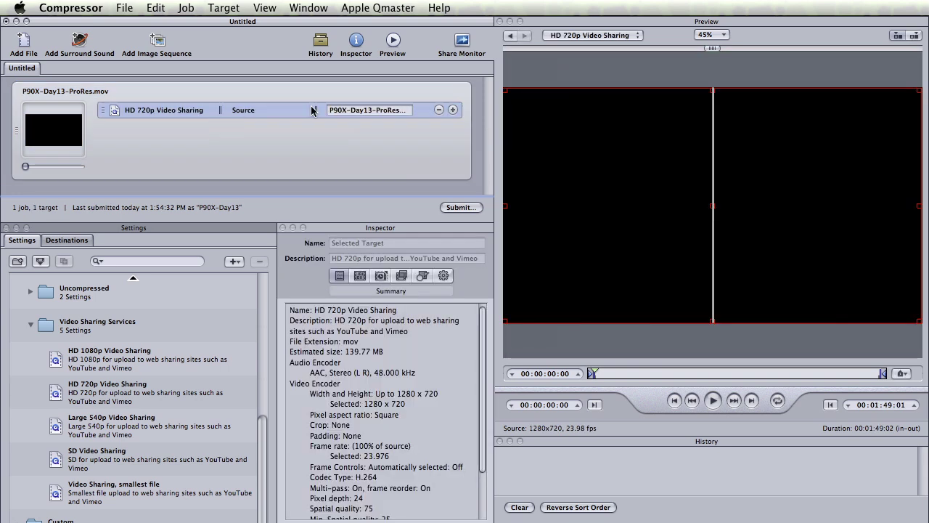
right_click(242, 111)
mouse_move(249, 184)
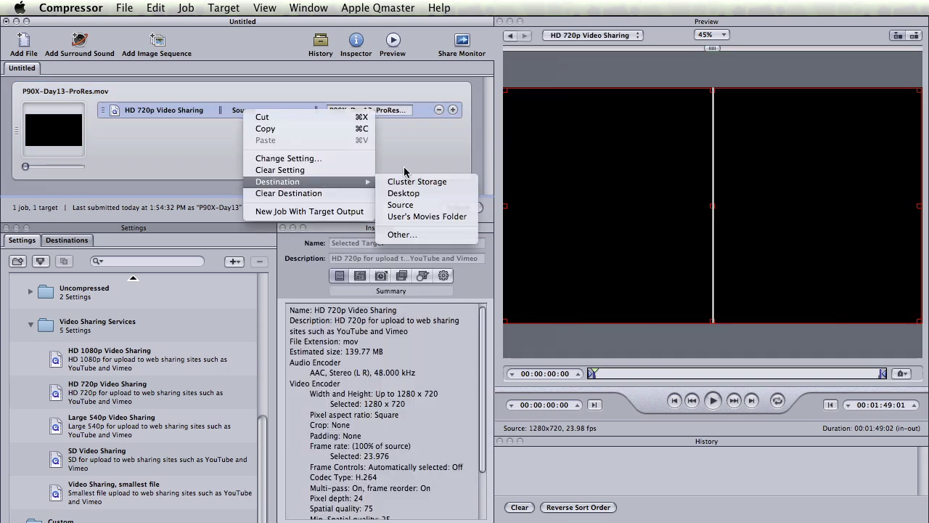
click(403, 193)
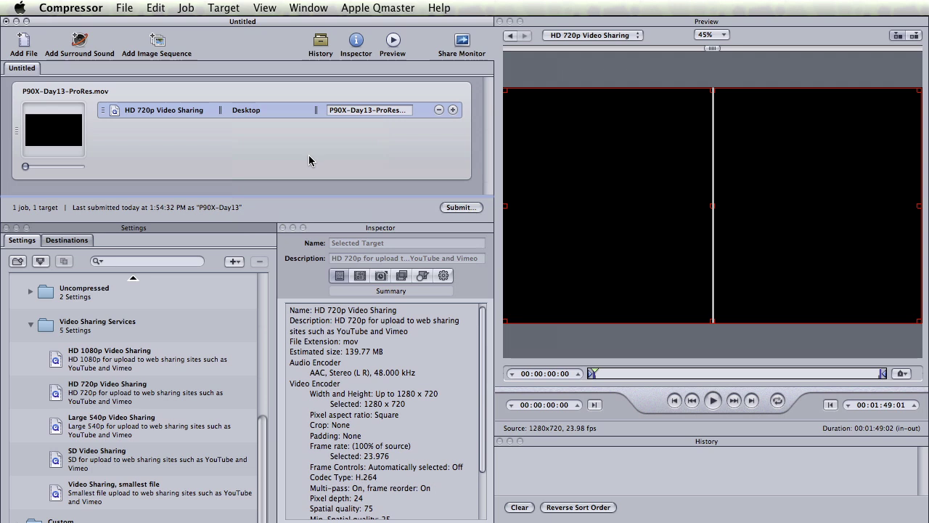
click(368, 8)
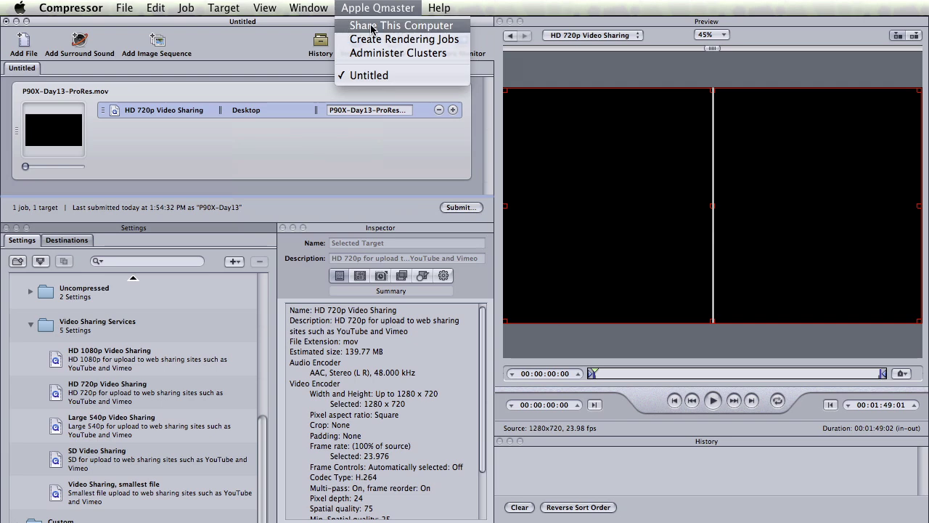
Open Share This Computer settings, center the window, and leave Share this computer checked
click(372, 26)
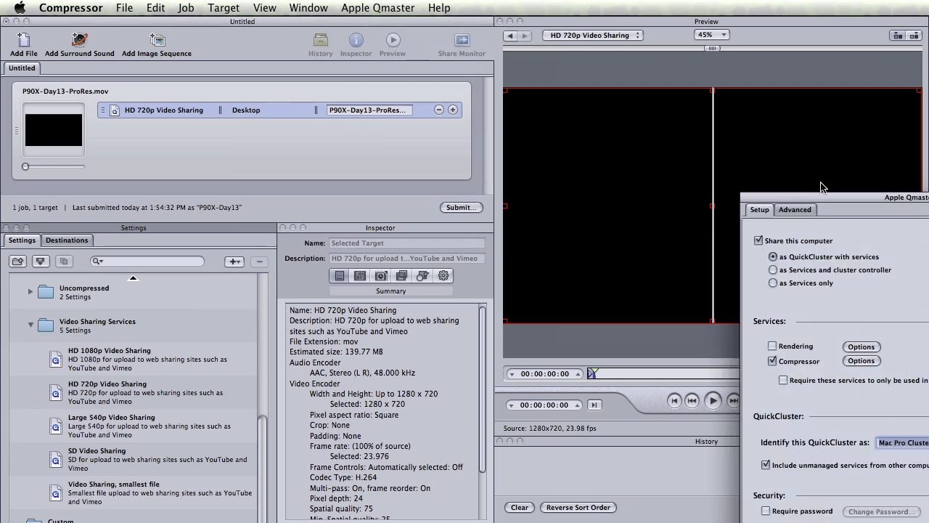
drag(828, 200, 330, 60)
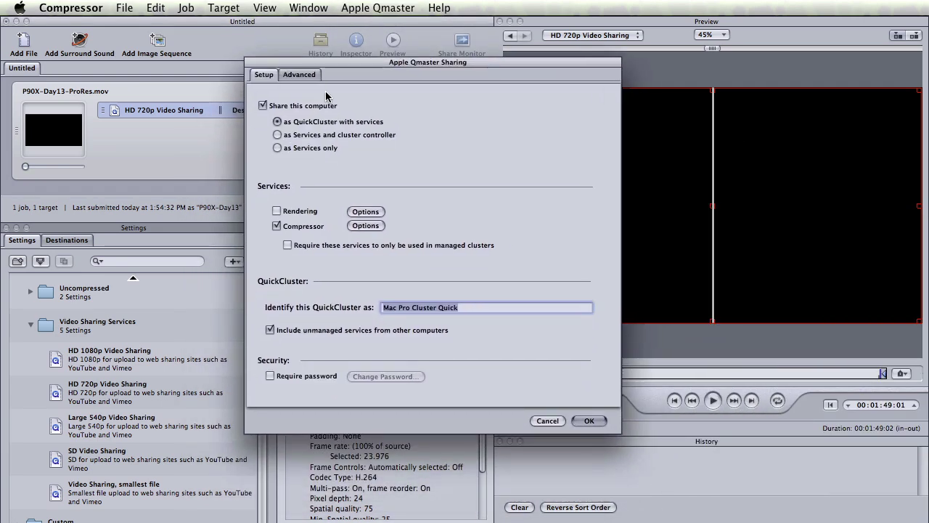
click(263, 106)
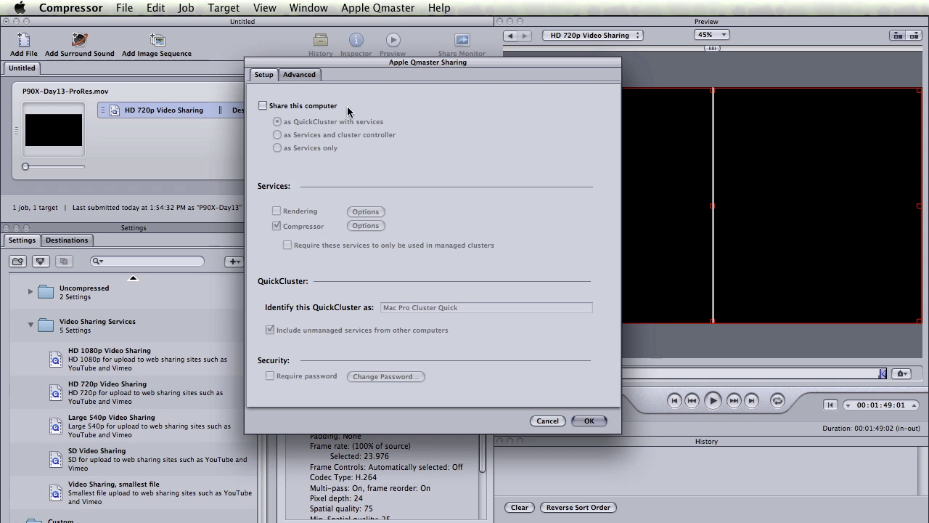
click(263, 106)
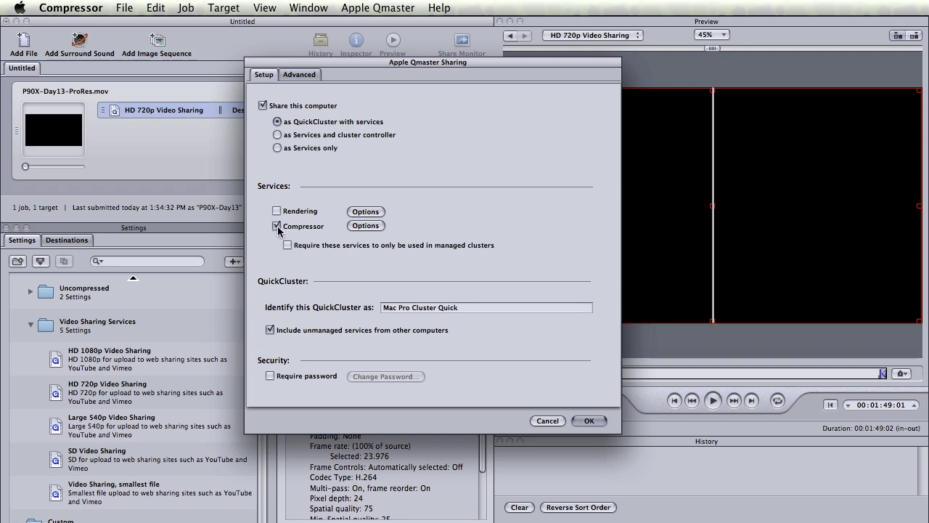
Set Number of Instances to 12 in Compressor Options and confirm with OK
click(366, 226)
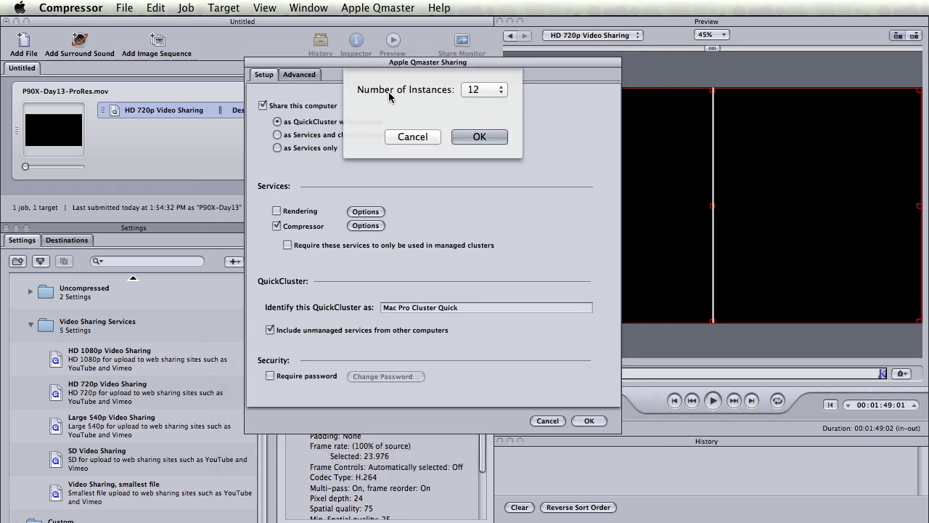
click(475, 90)
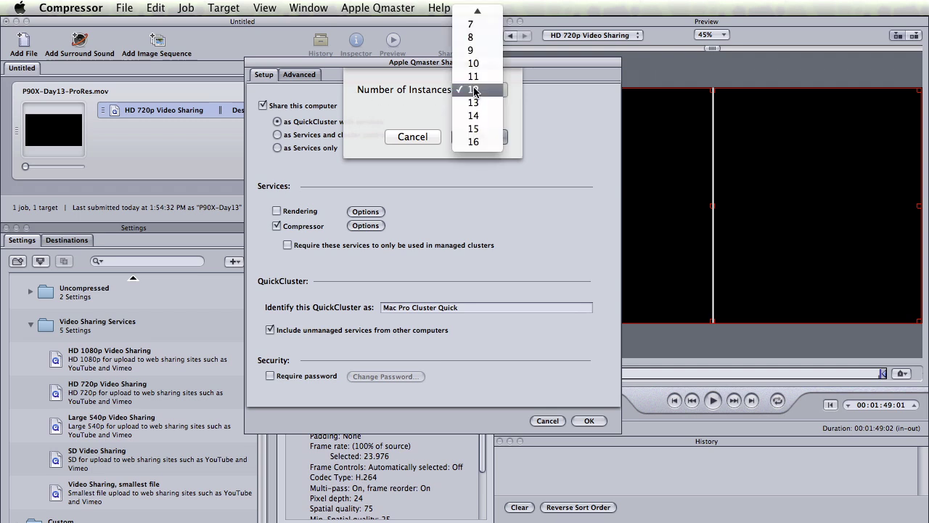
scroll(474, 92, up, 3)
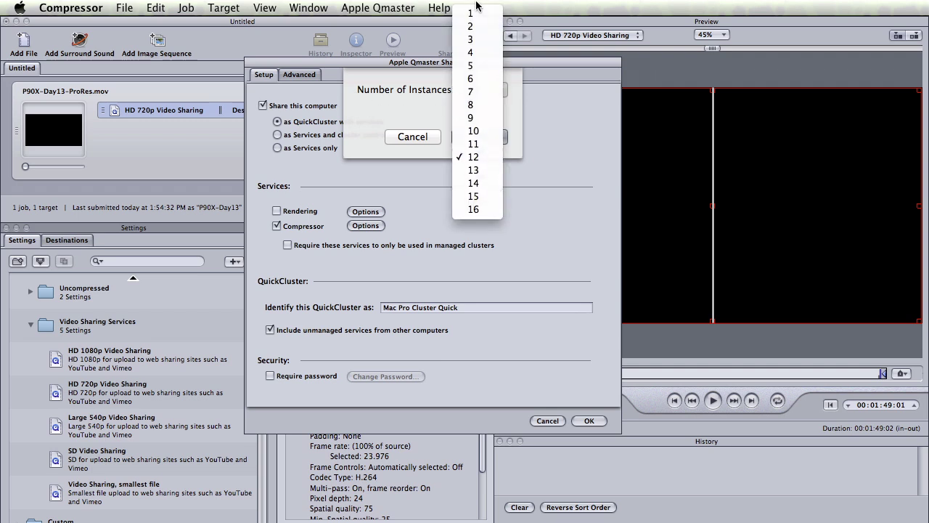
click(465, 158)
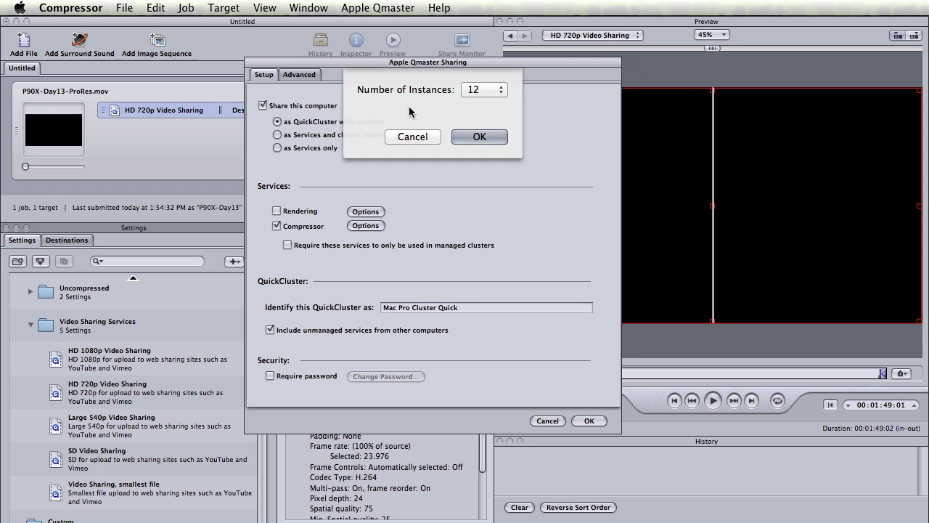
click(475, 90)
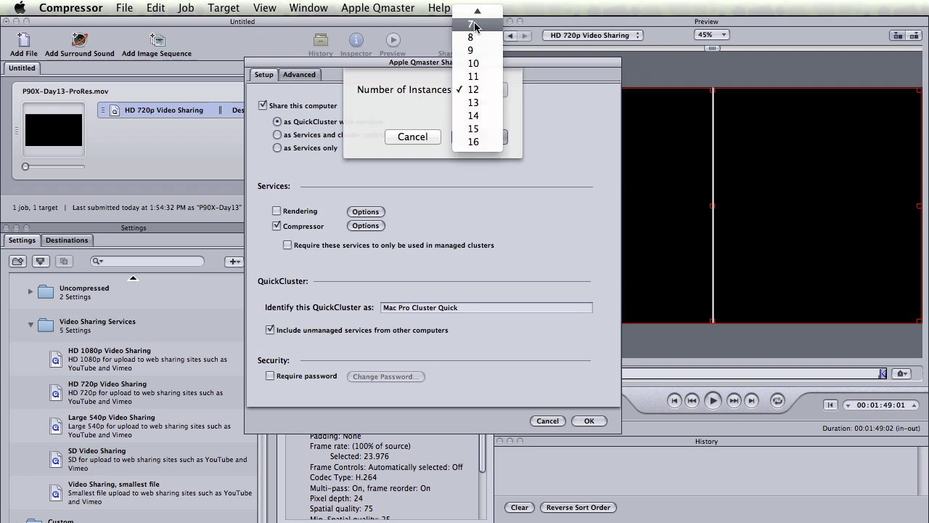
click(481, 90)
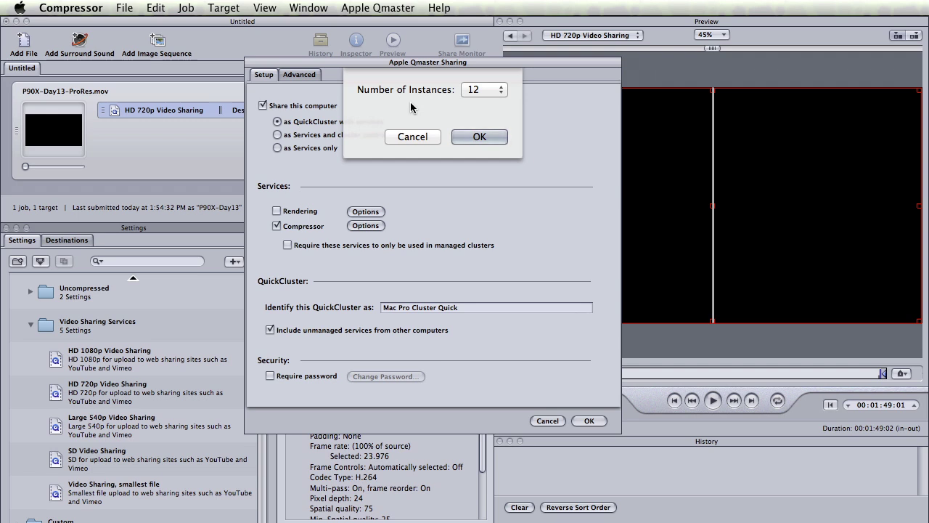
click(484, 91)
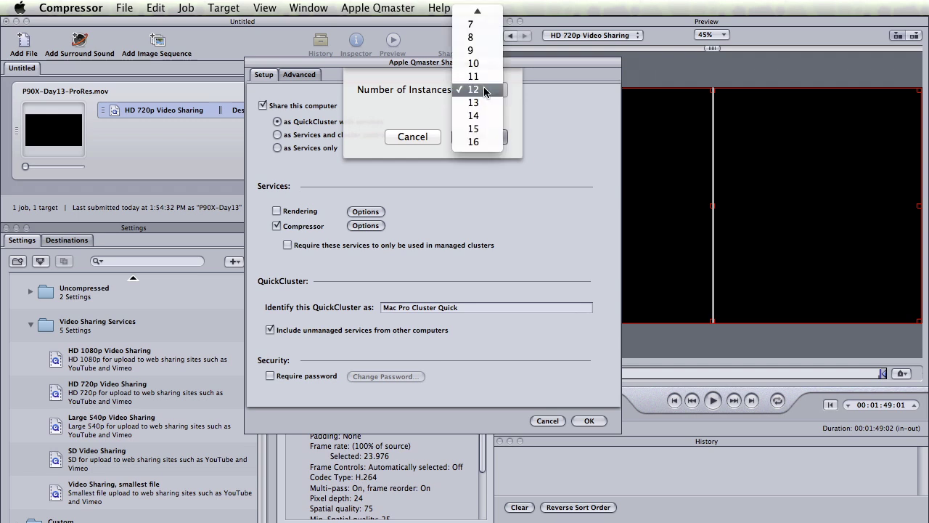
click(477, 43)
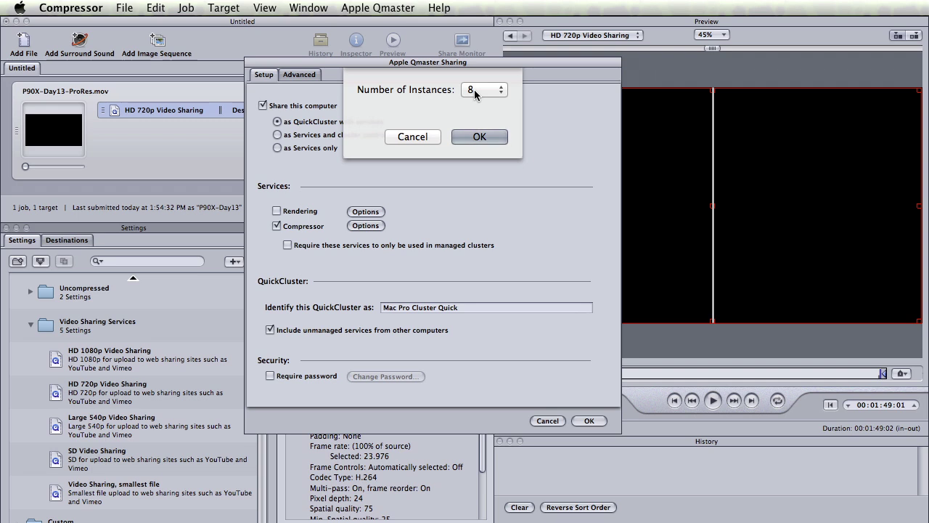
click(474, 89)
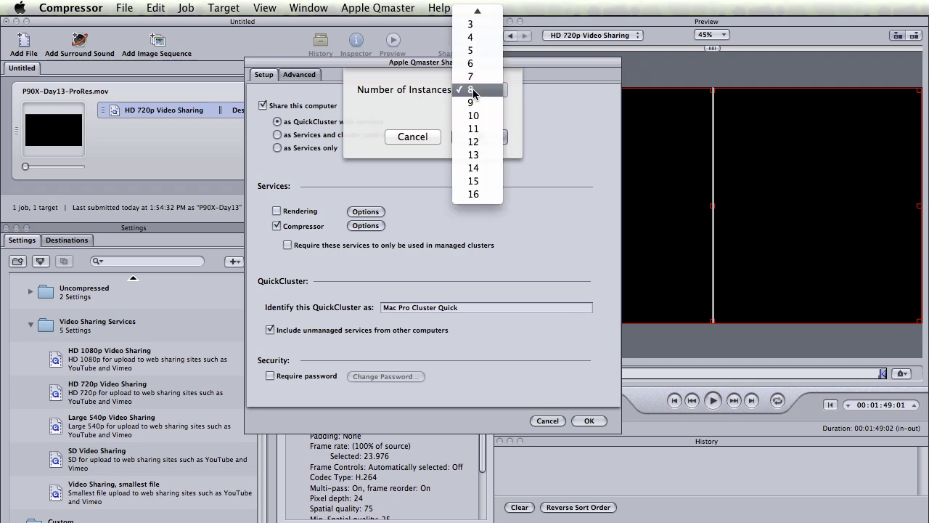
click(463, 143)
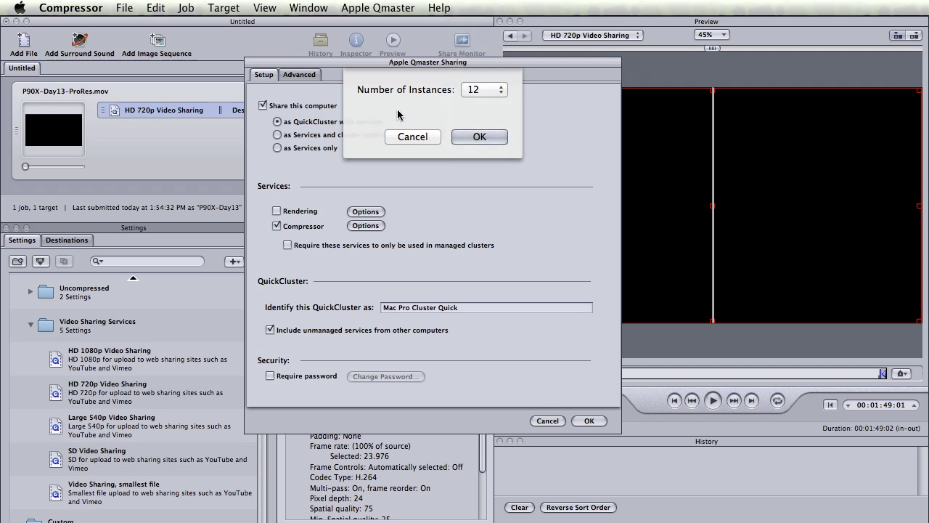
click(469, 136)
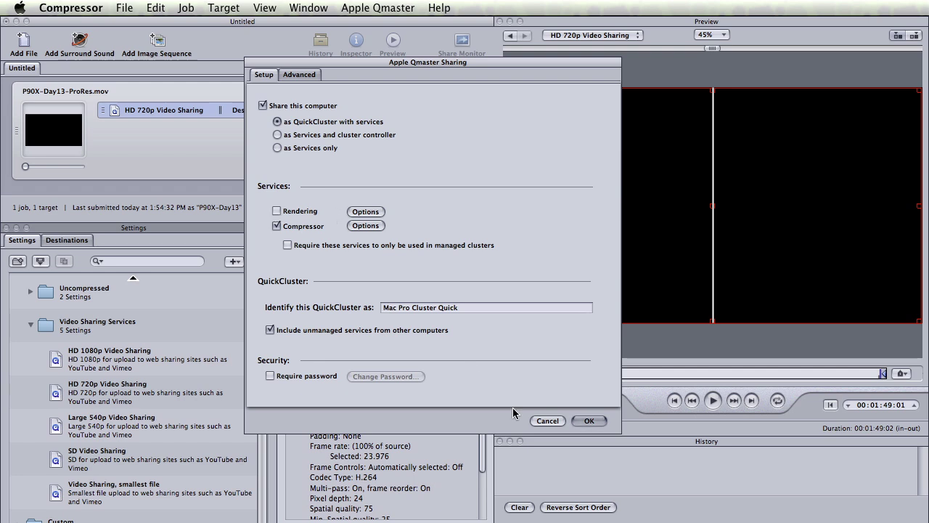
Apply the sharing changes, confirm the shared-services warning, and authorize with the admin password
click(586, 422)
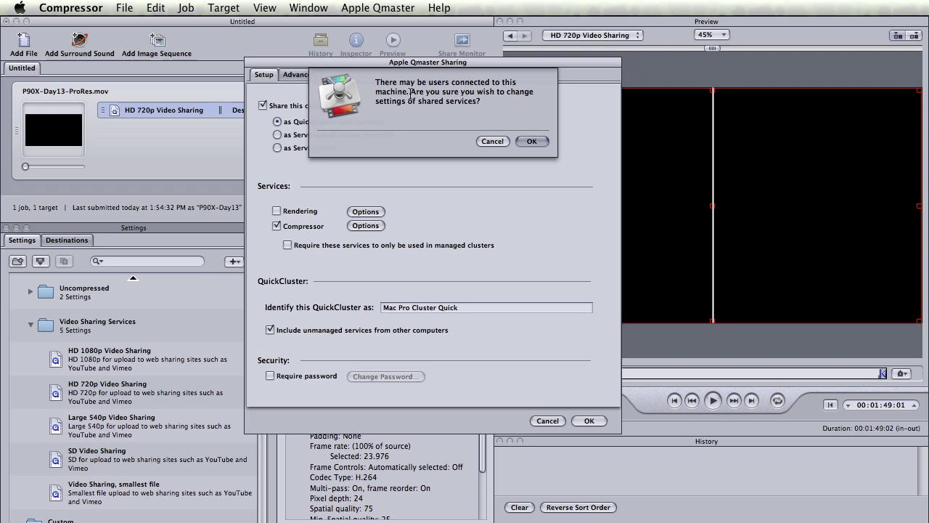
click(527, 142)
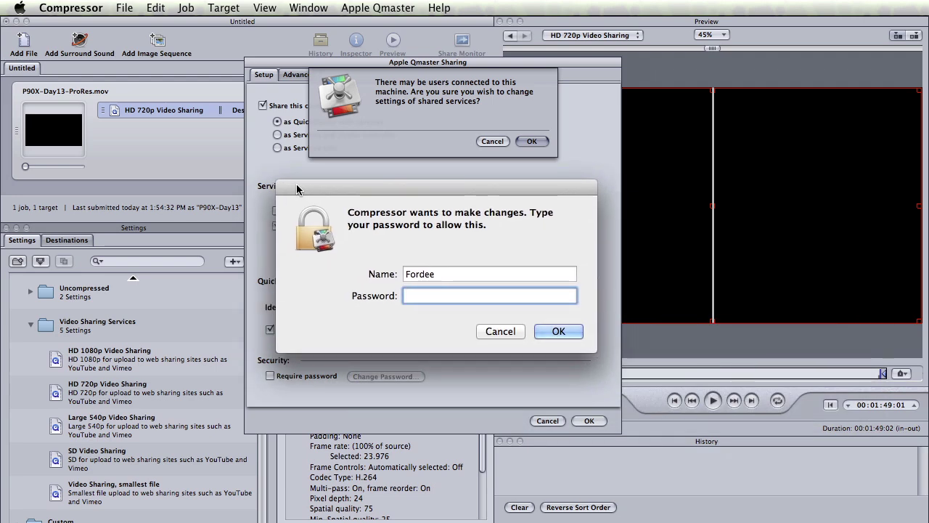
text(******)
key(Return)
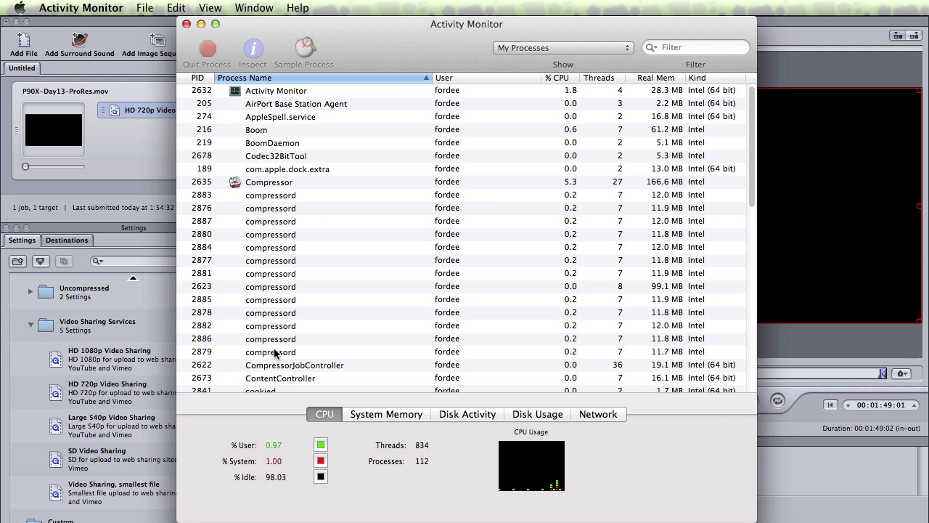
key(super+Tab)
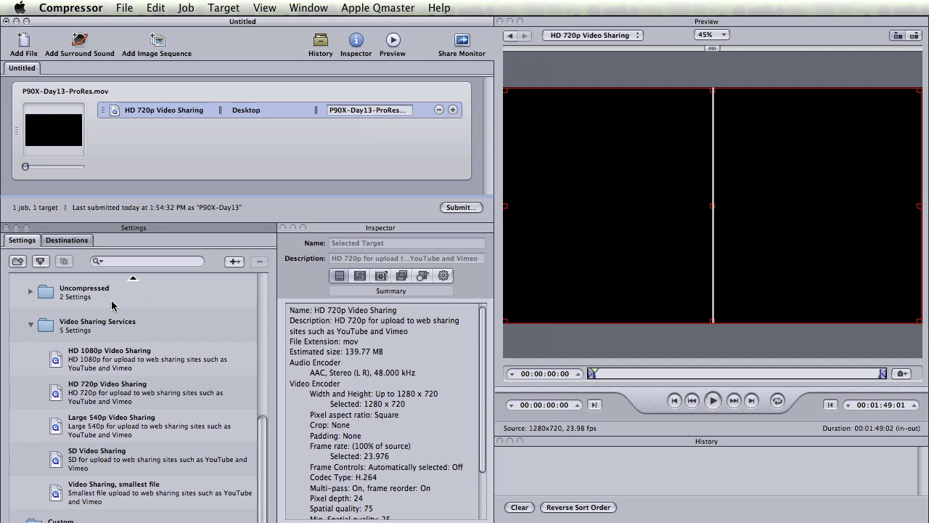
Submit the batch to cluster Mac Pro Cluster Quick at High priority
click(459, 207)
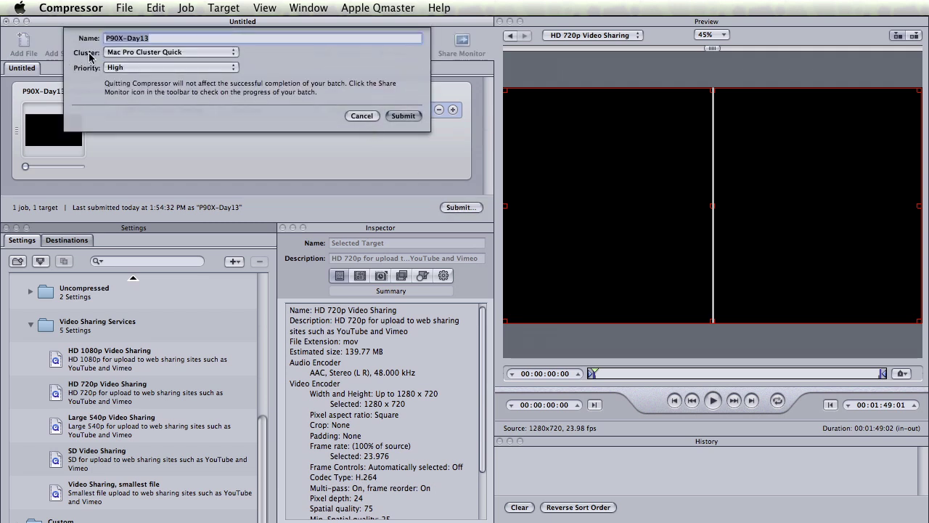
click(127, 54)
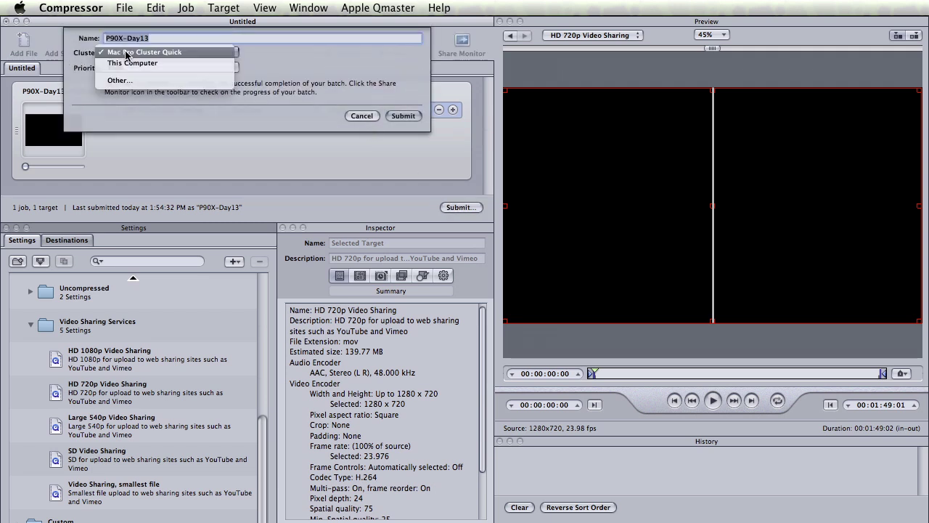
click(163, 54)
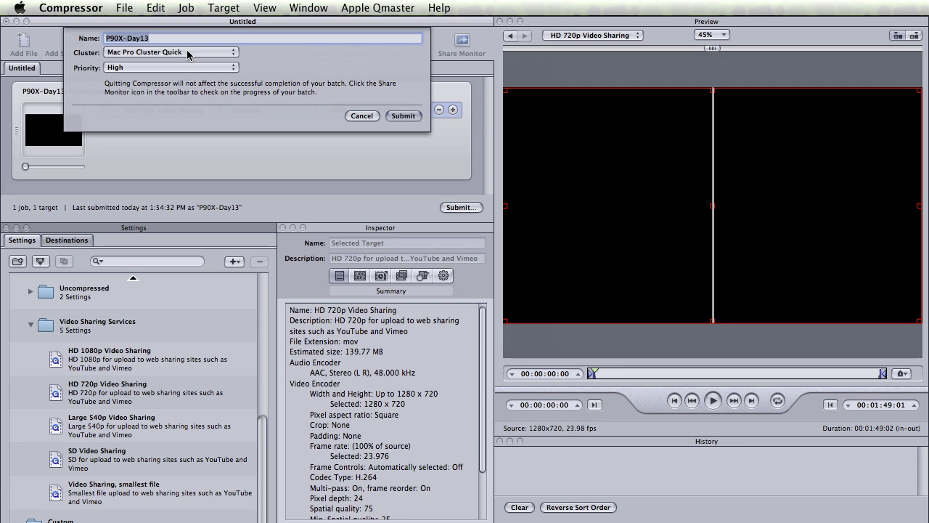
click(188, 53)
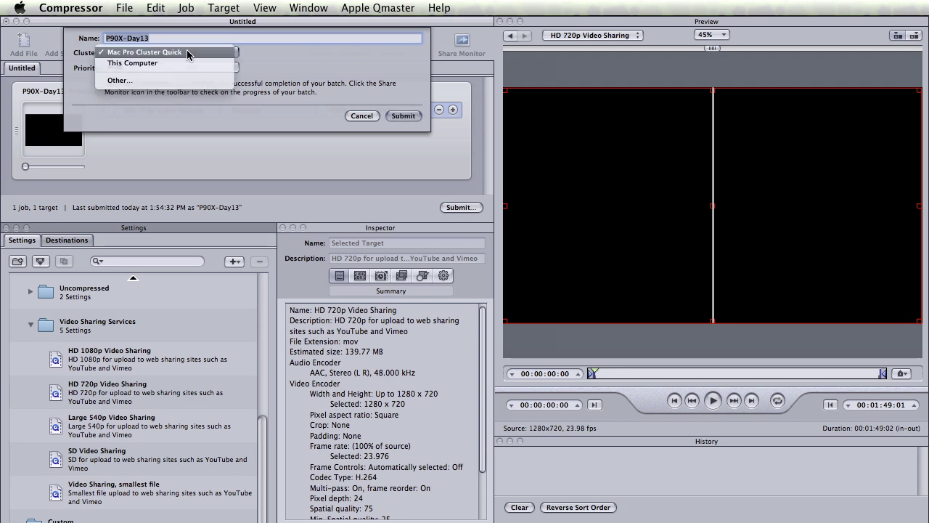
click(188, 63)
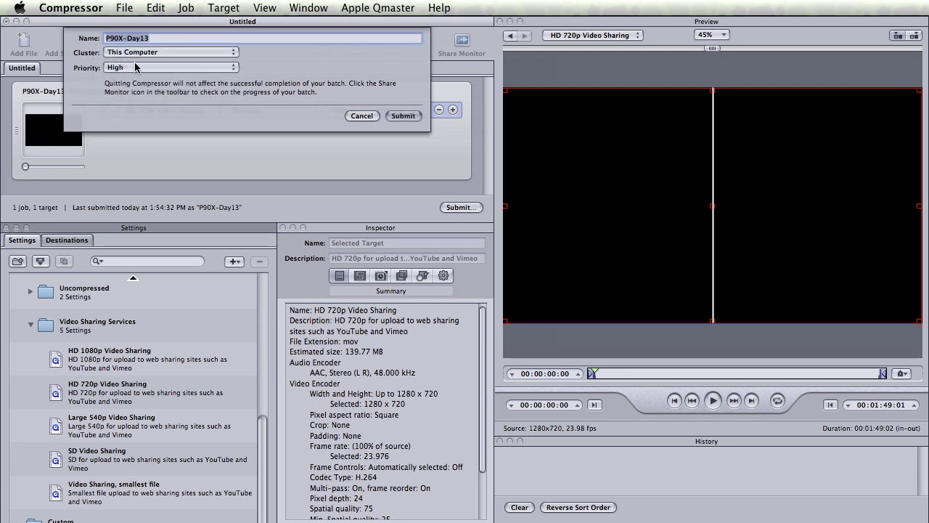
click(183, 53)
click(175, 42)
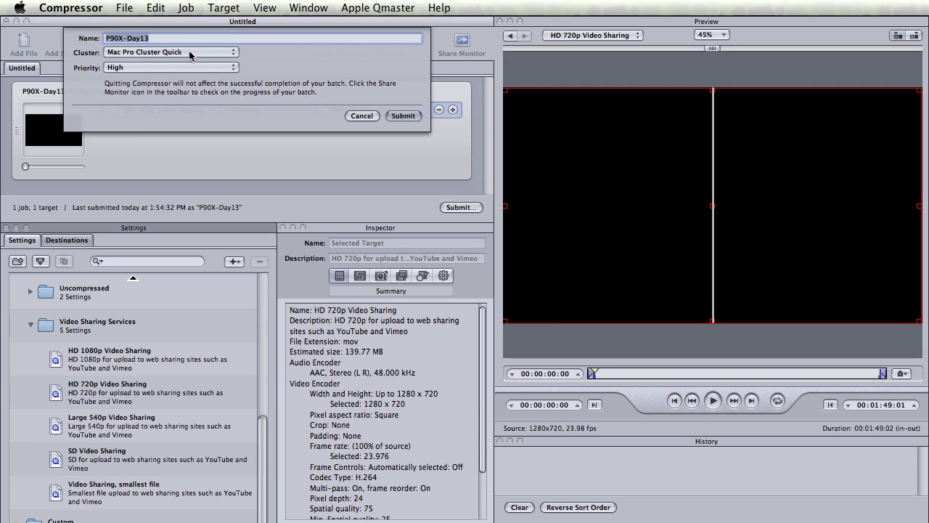
click(402, 117)
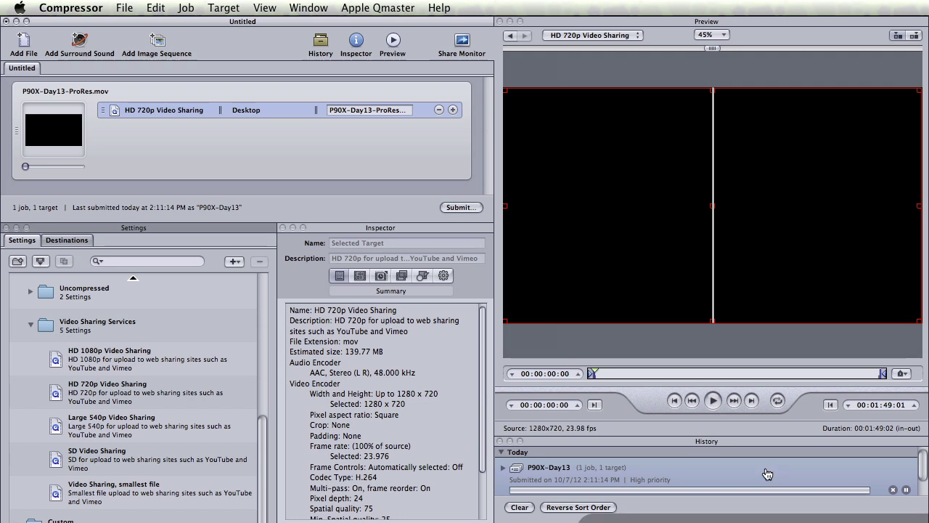
Switch to Activity Monitor to watch the twelve compressord processes' CPU usage
key(super+Tab)
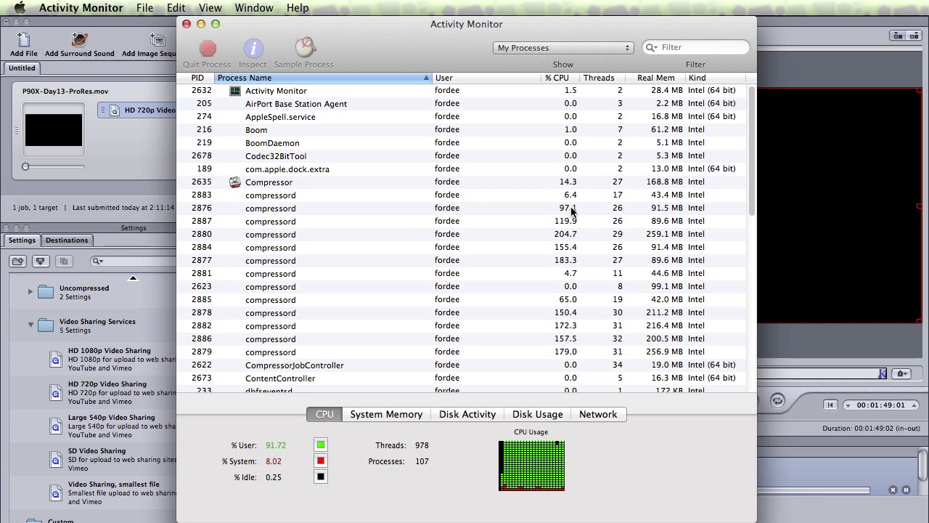
Switch back to Compressor to follow the P90X-Day13 job's progress in History
key(super+Tab)
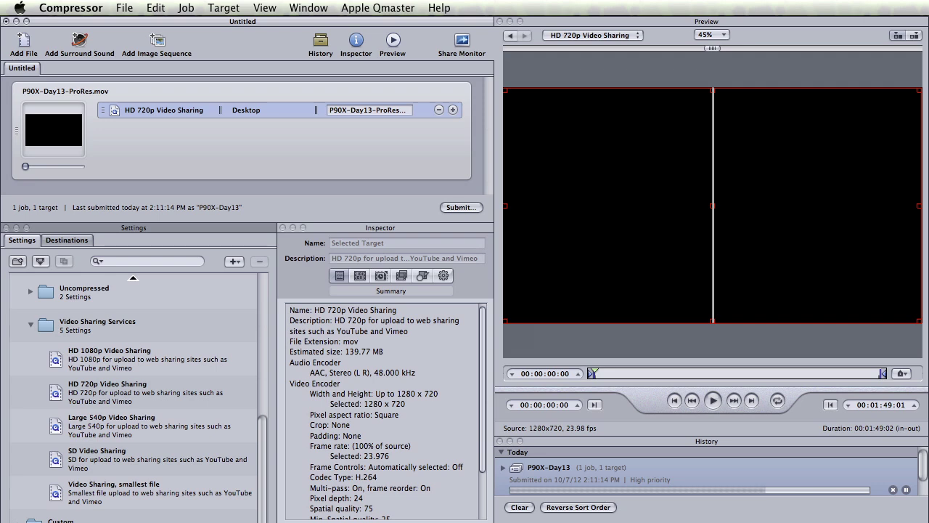
key(super+Tab)
click(94, 7)
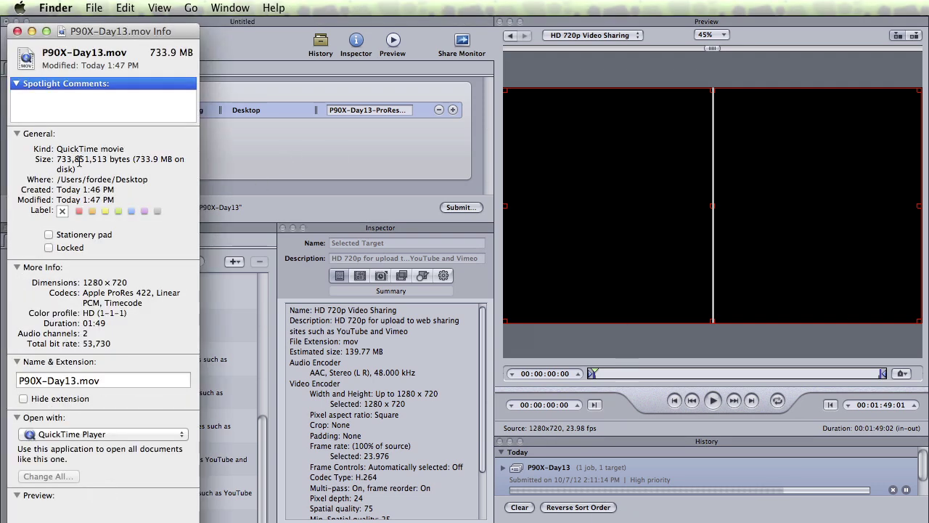
click(17, 31)
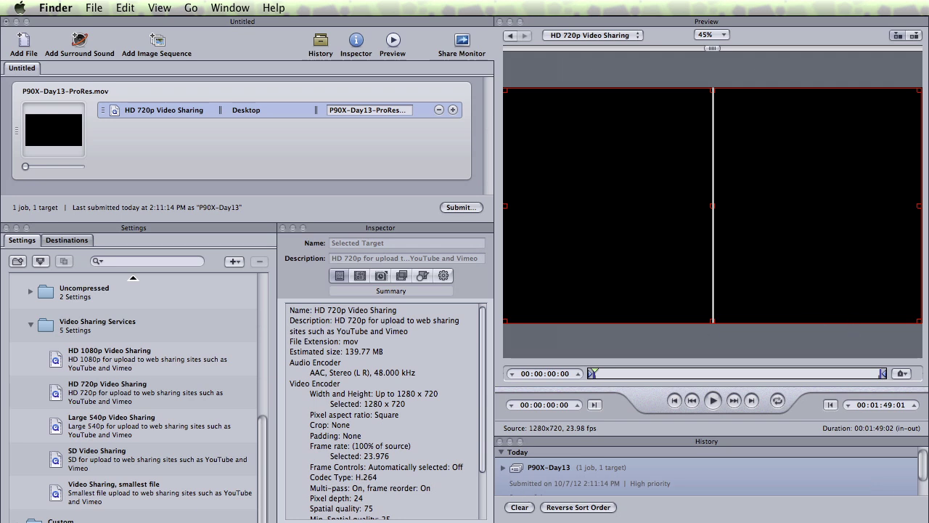
key(super+i)
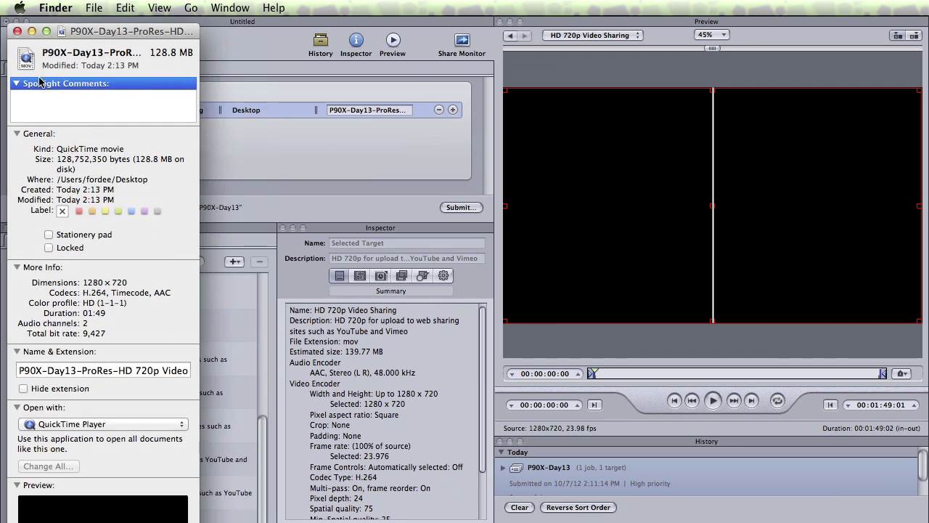
click(17, 31)
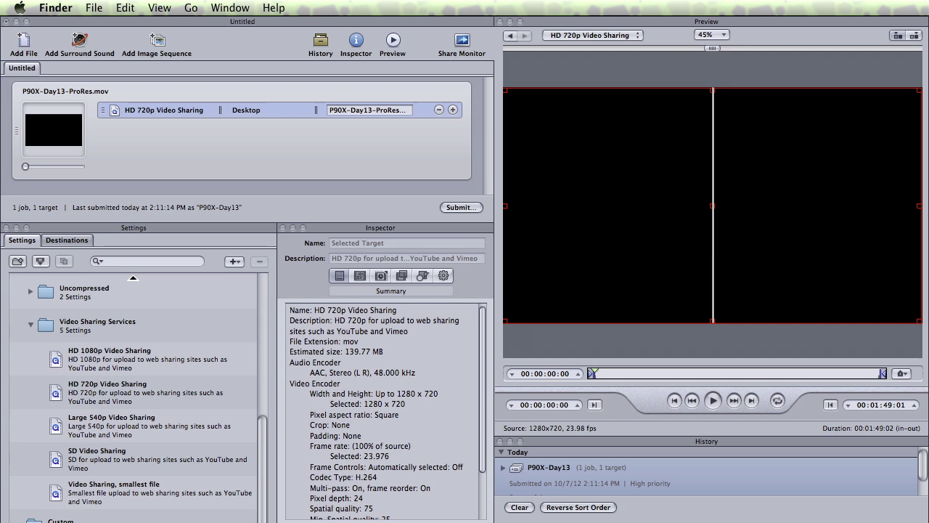
key(space)
Return to Compressor and open Apple Qmaster > Share This Computer settings
click(266, 189)
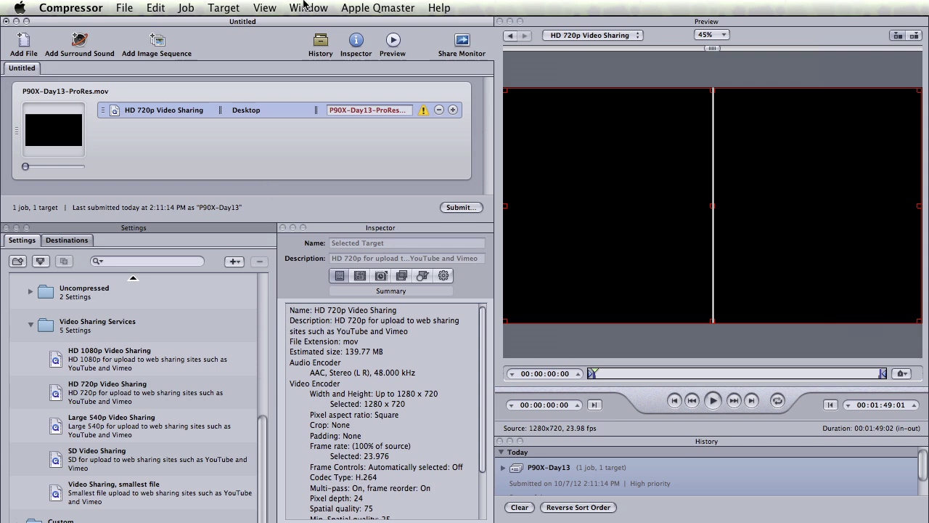
click(365, 6)
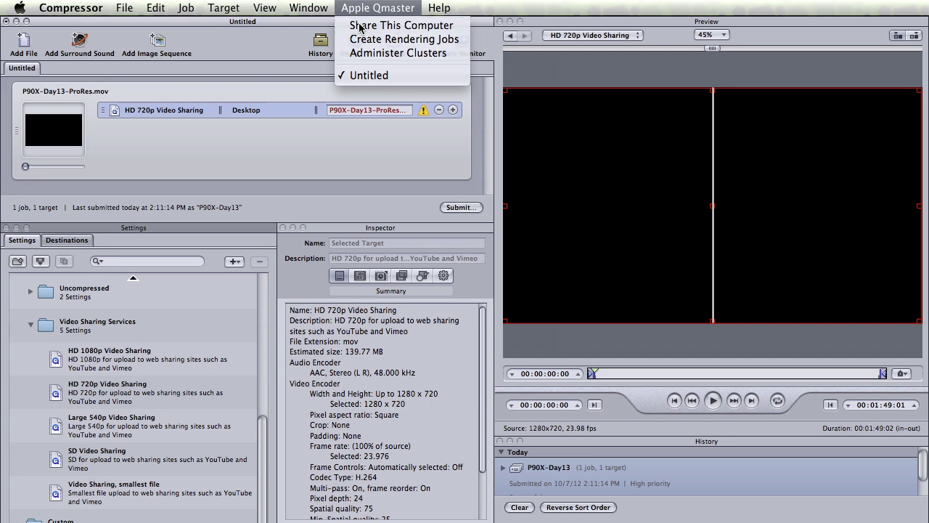
click(363, 26)
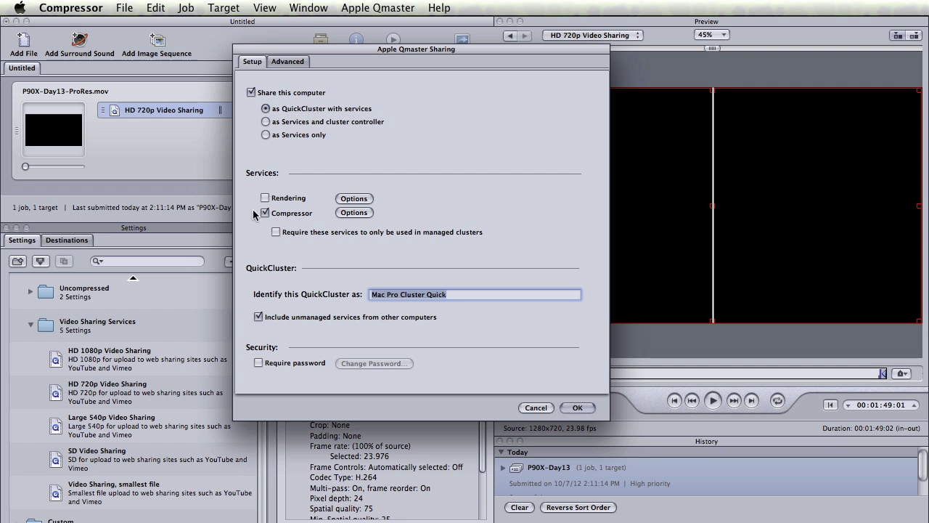
click(355, 213)
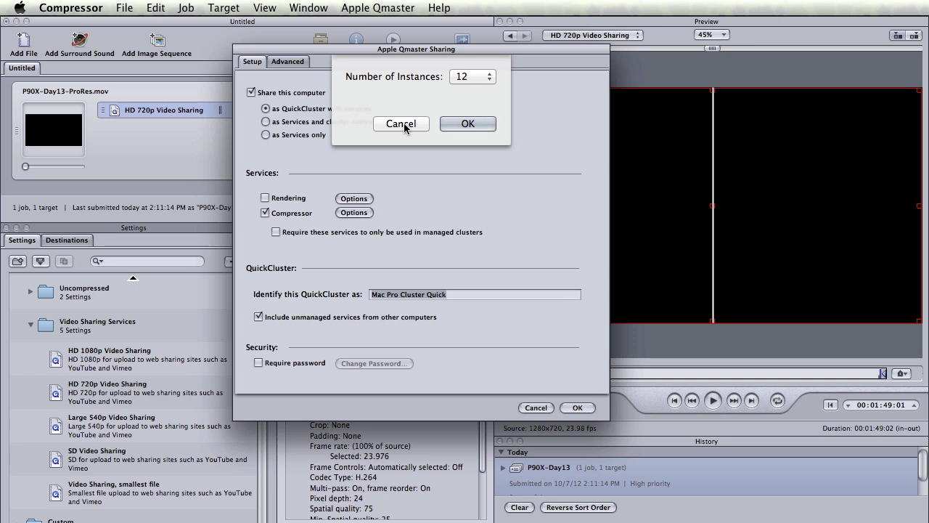
click(472, 77)
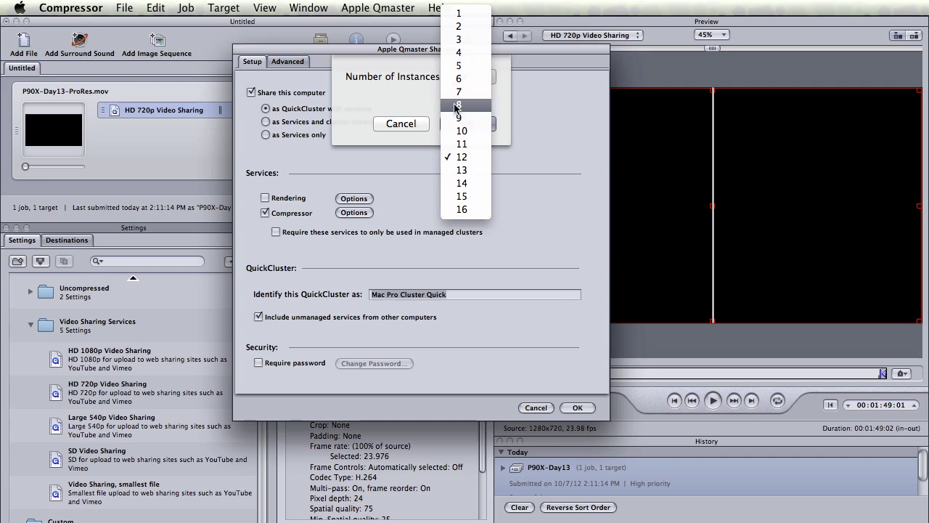
click(423, 56)
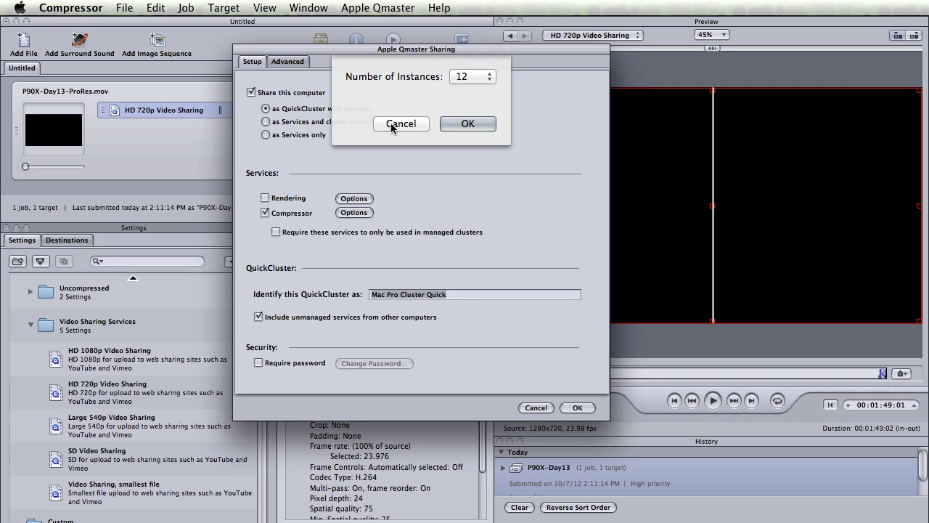
click(391, 123)
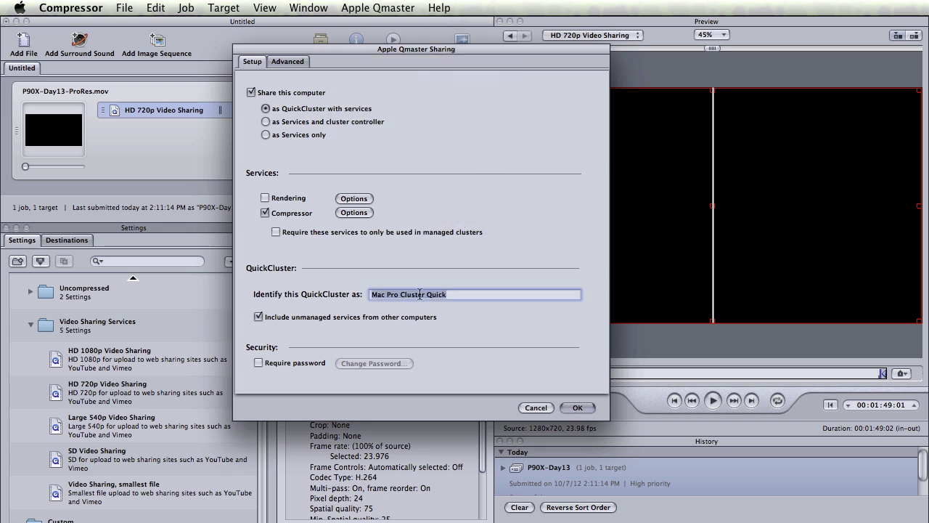